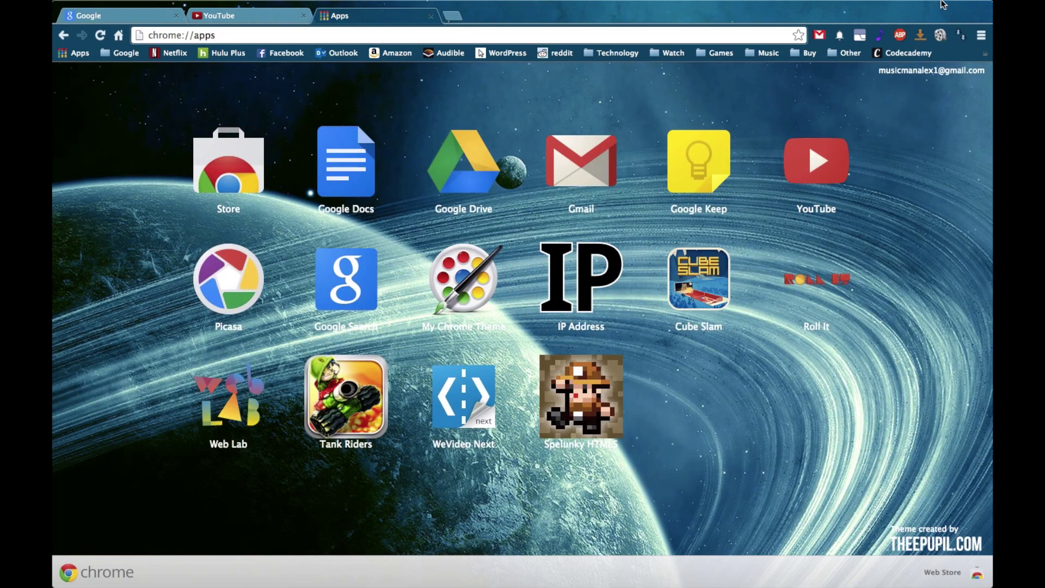
# Step: Open Session Buddy in a new tab and close the Apps tab
pyautogui.click(859, 35)
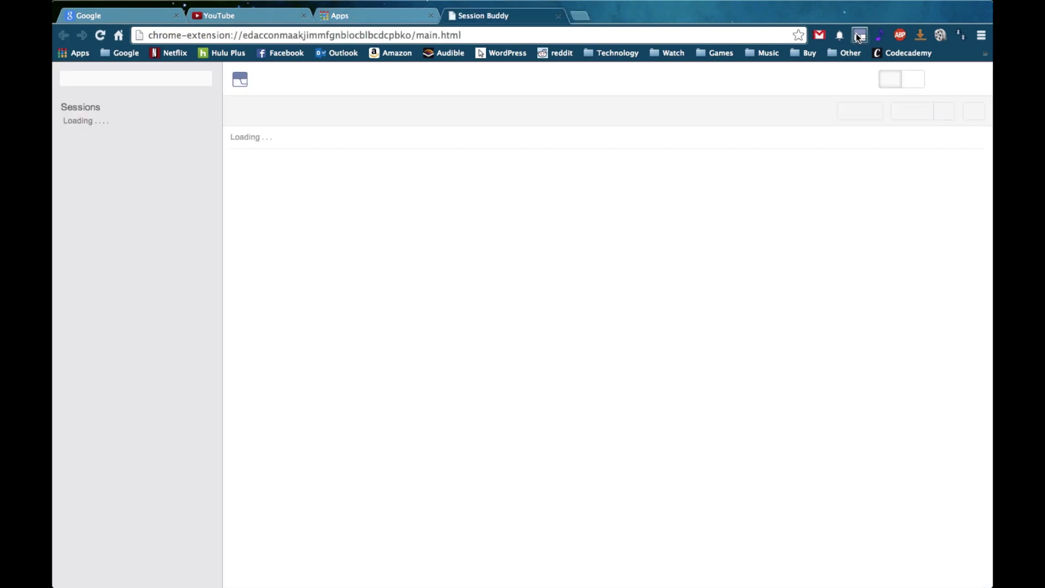
pyautogui.click(431, 16)
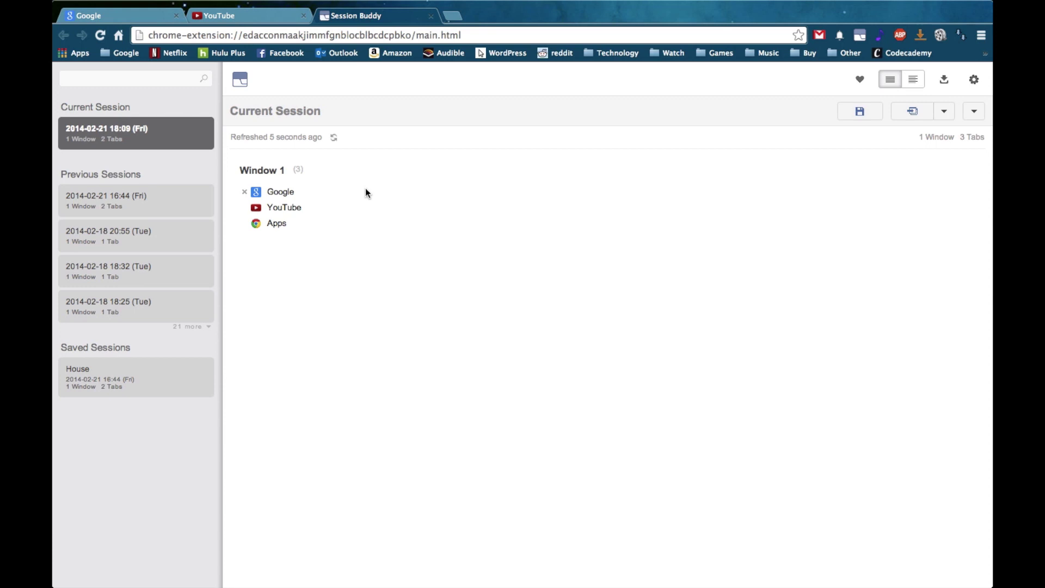
pyautogui.click(136, 200)
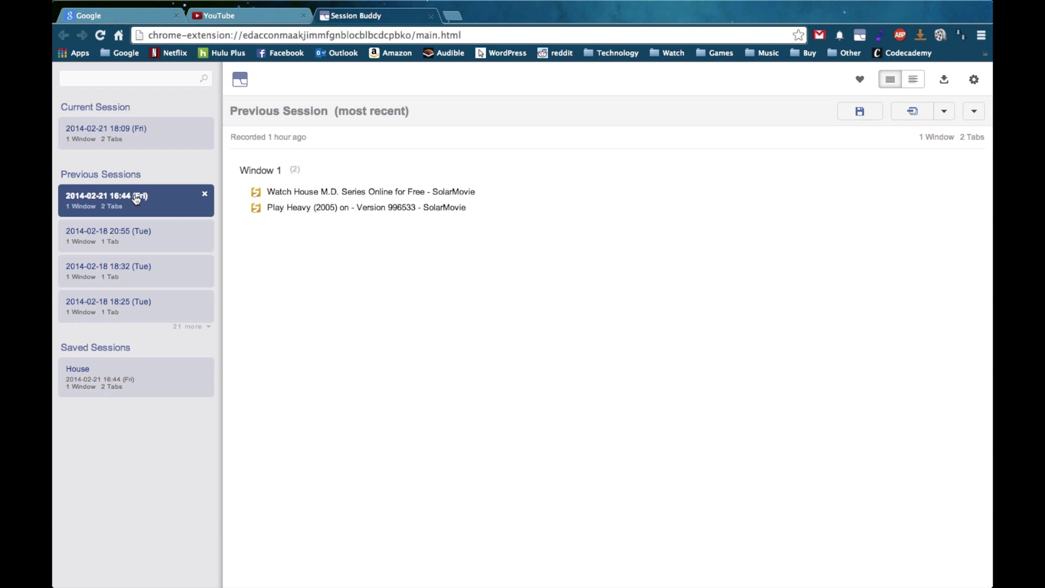
pyautogui.click(173, 238)
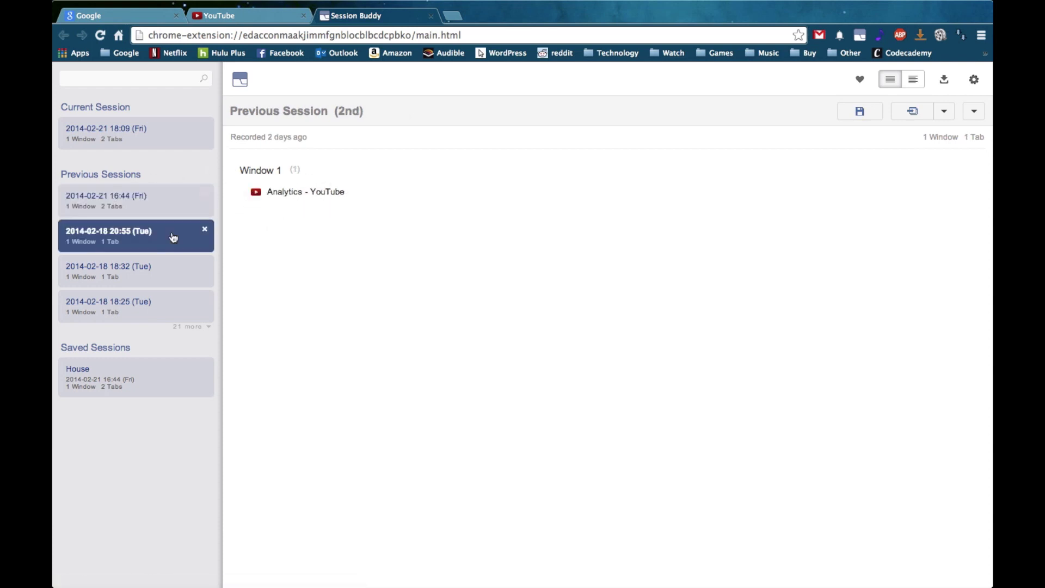
pyautogui.click(161, 272)
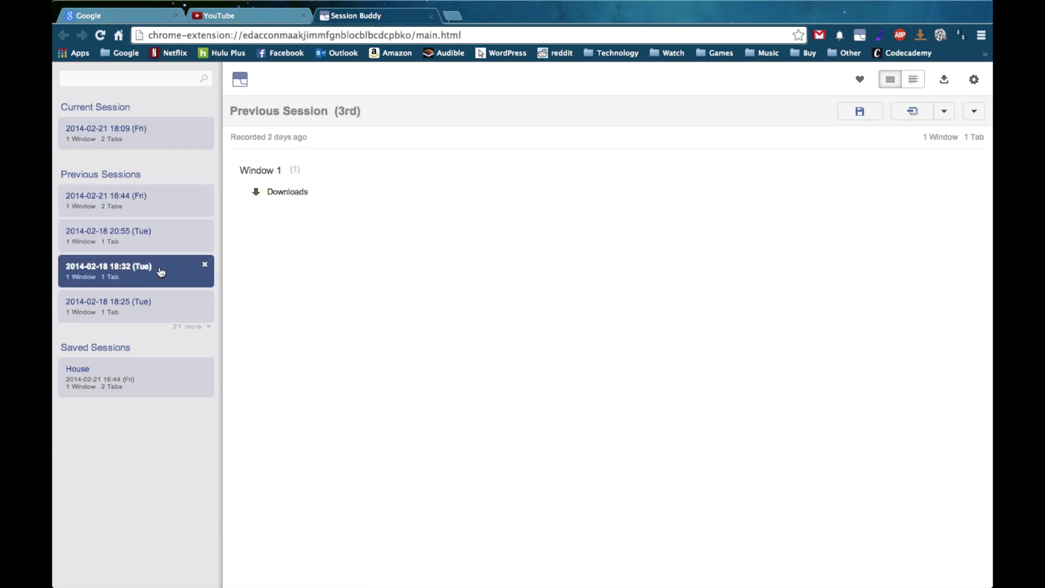
pyautogui.click(148, 308)
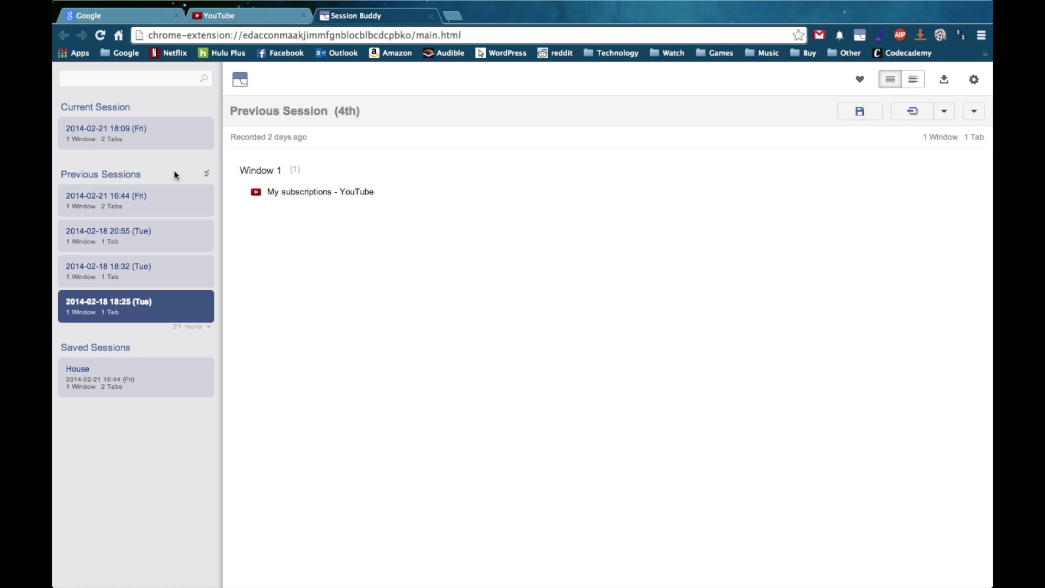
pyautogui.click(137, 139)
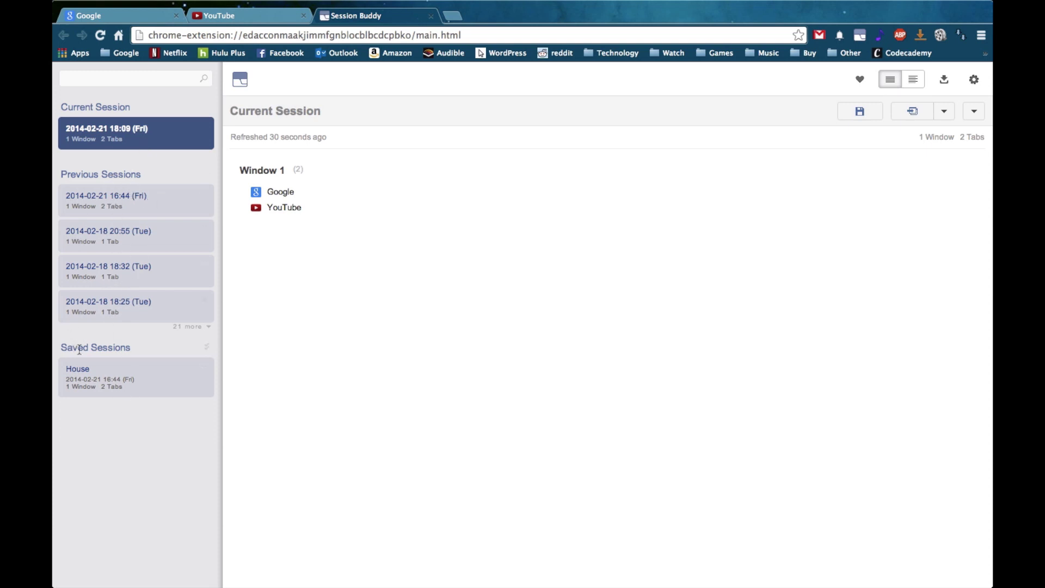
pyautogui.click(147, 380)
pyautogui.click(149, 136)
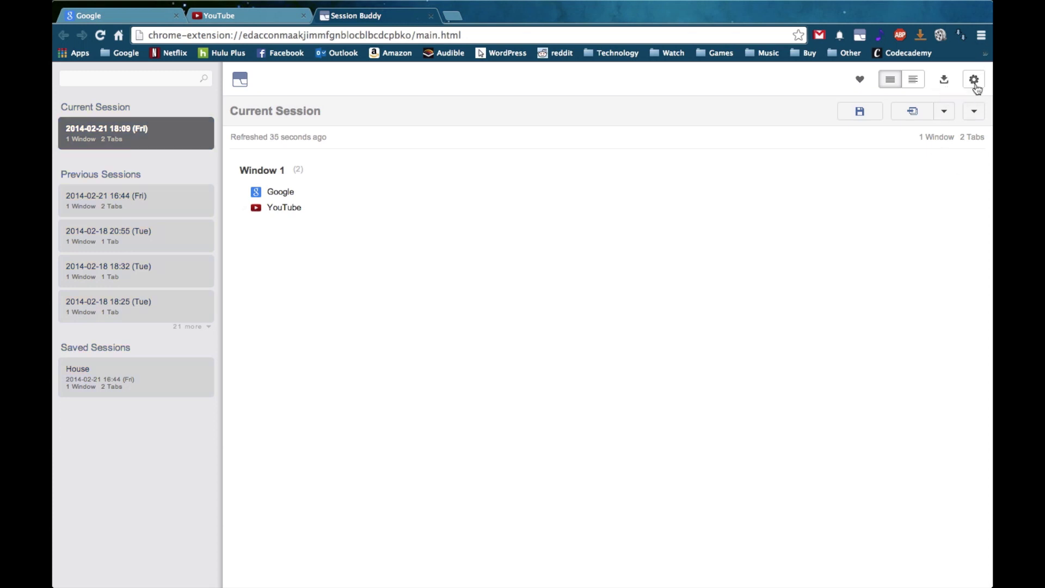
pyautogui.click(975, 82)
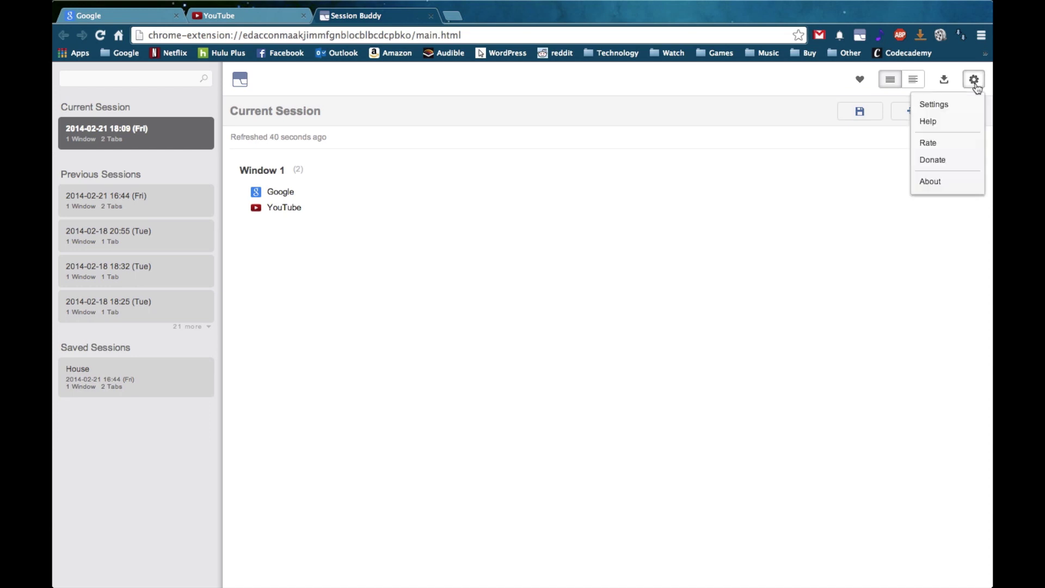
pyautogui.click(956, 105)
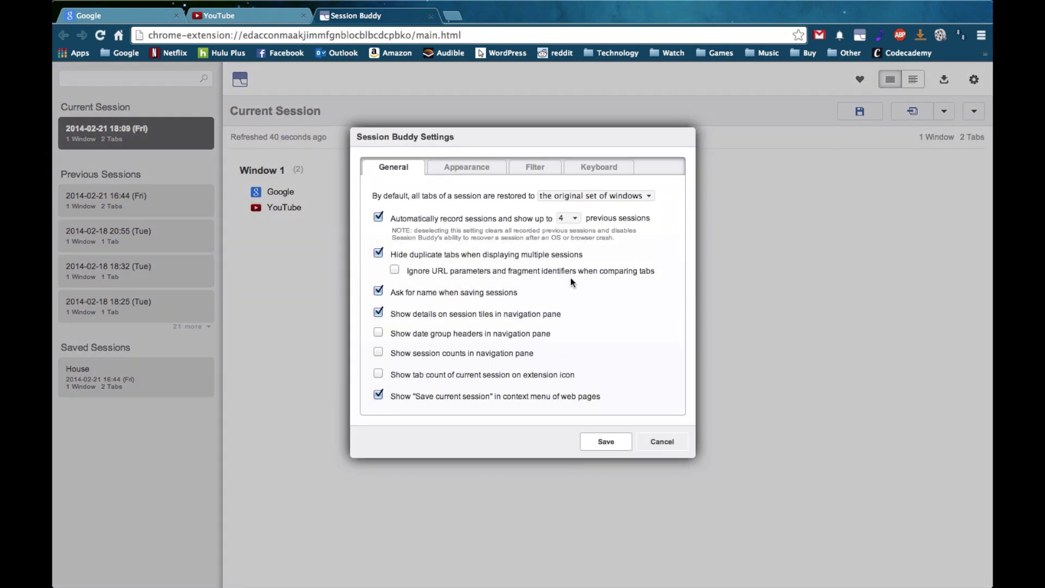
pyautogui.click(473, 170)
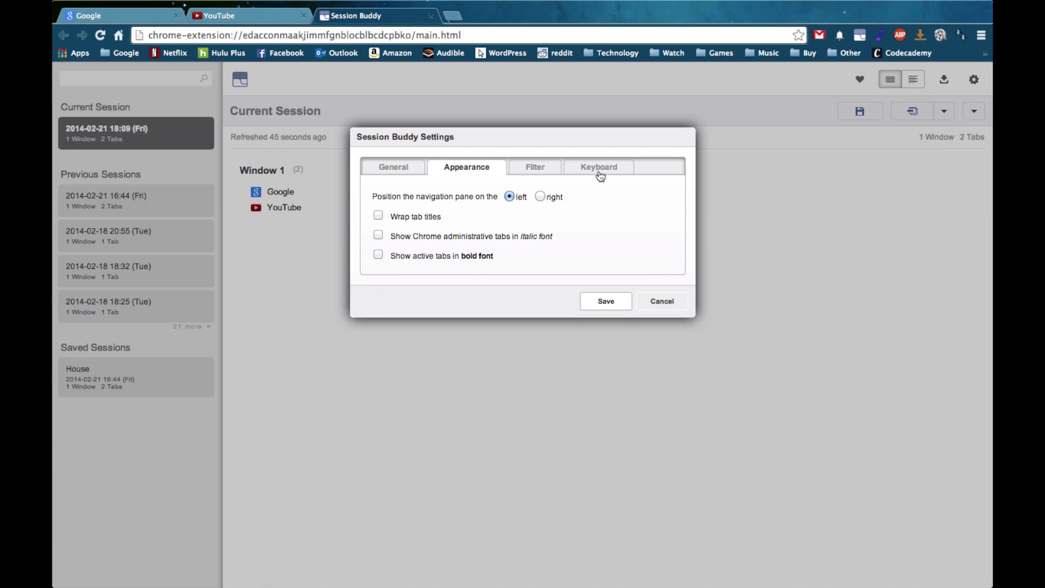
pyautogui.click(398, 166)
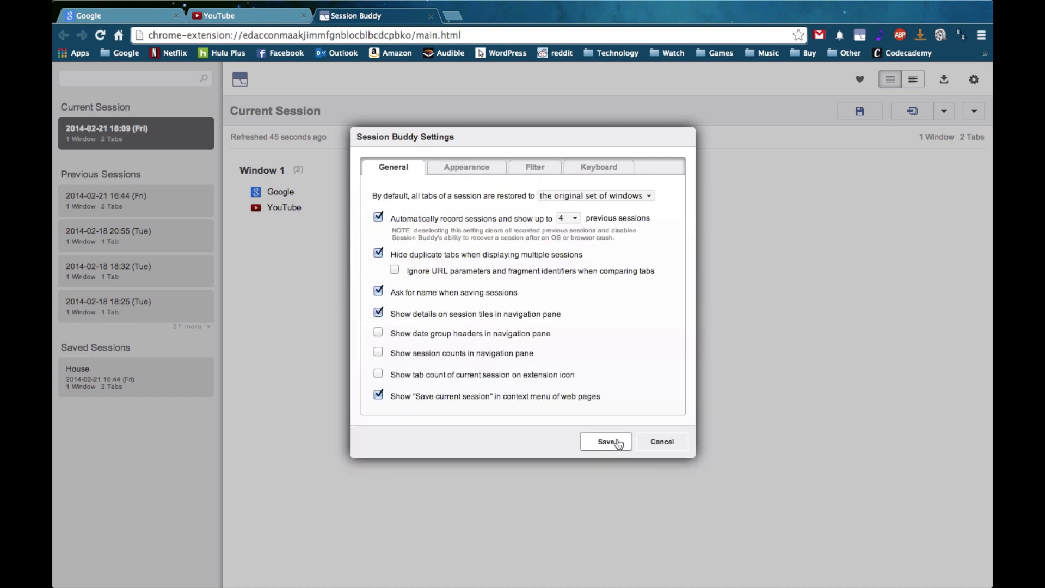
pyautogui.click(662, 442)
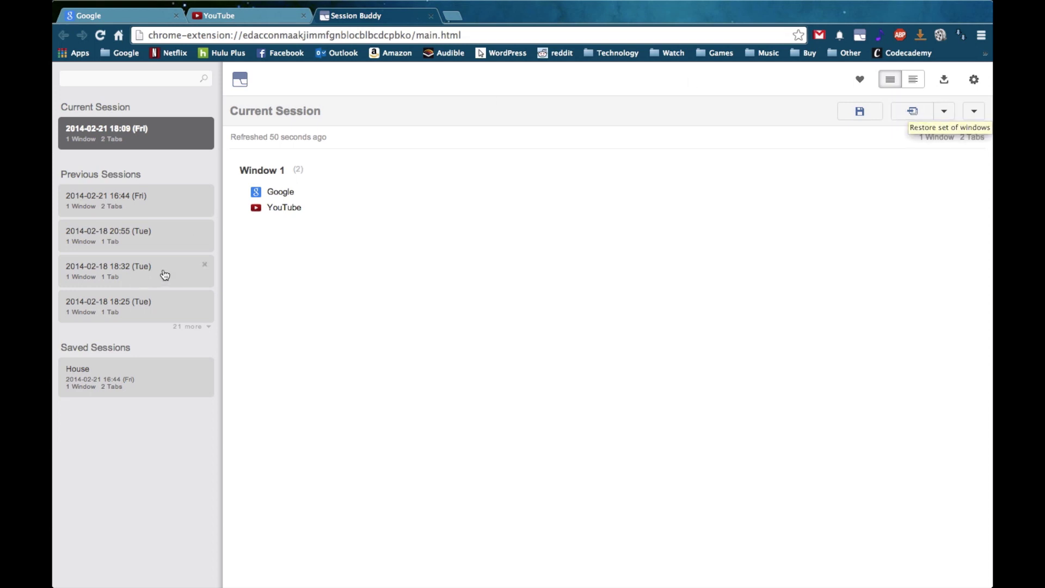
pyautogui.click(279, 194)
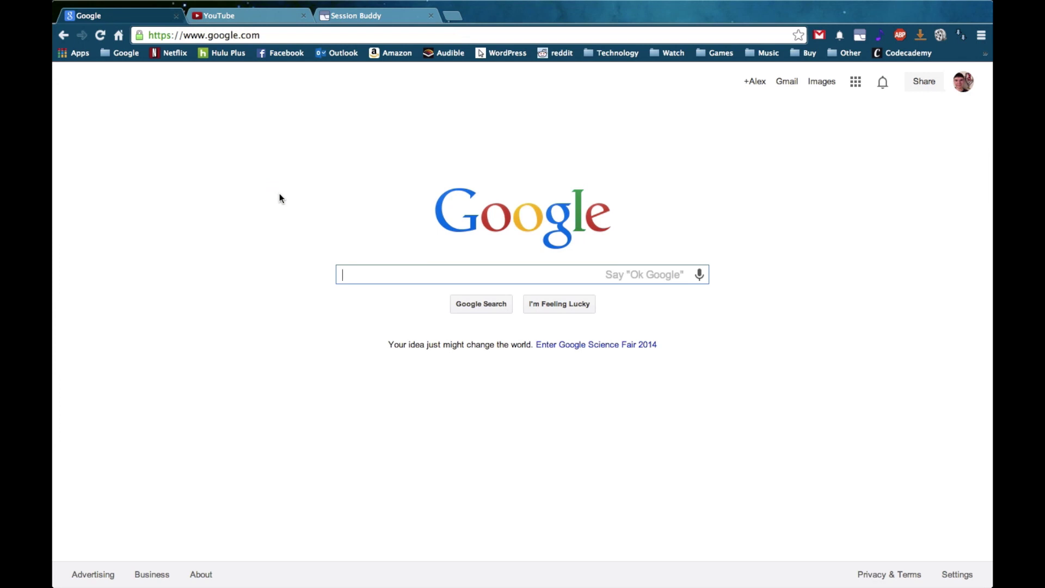
pyautogui.click(351, 21)
pyautogui.click(129, 207)
pyautogui.click(131, 241)
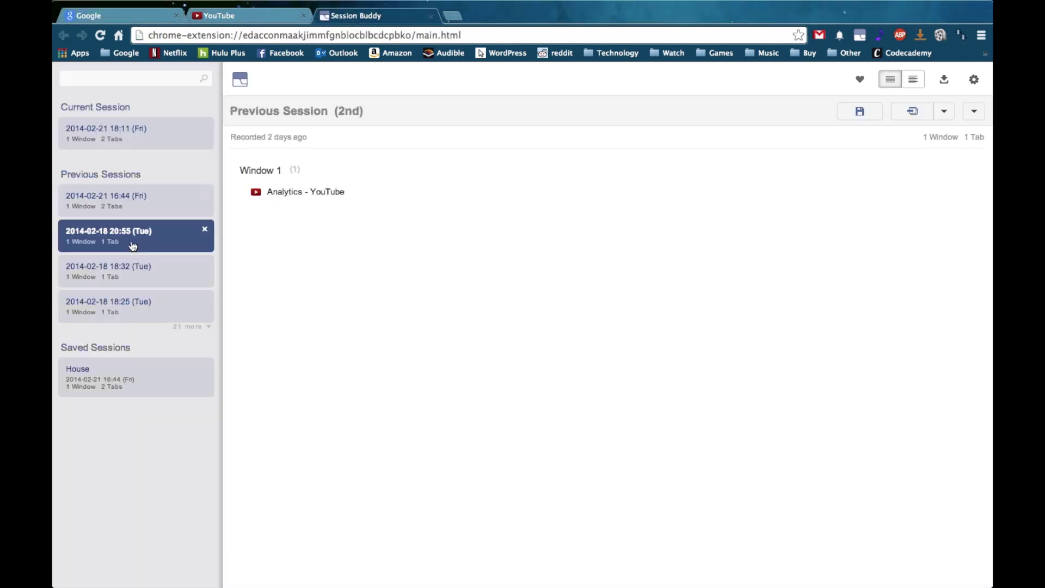
pyautogui.click(303, 192)
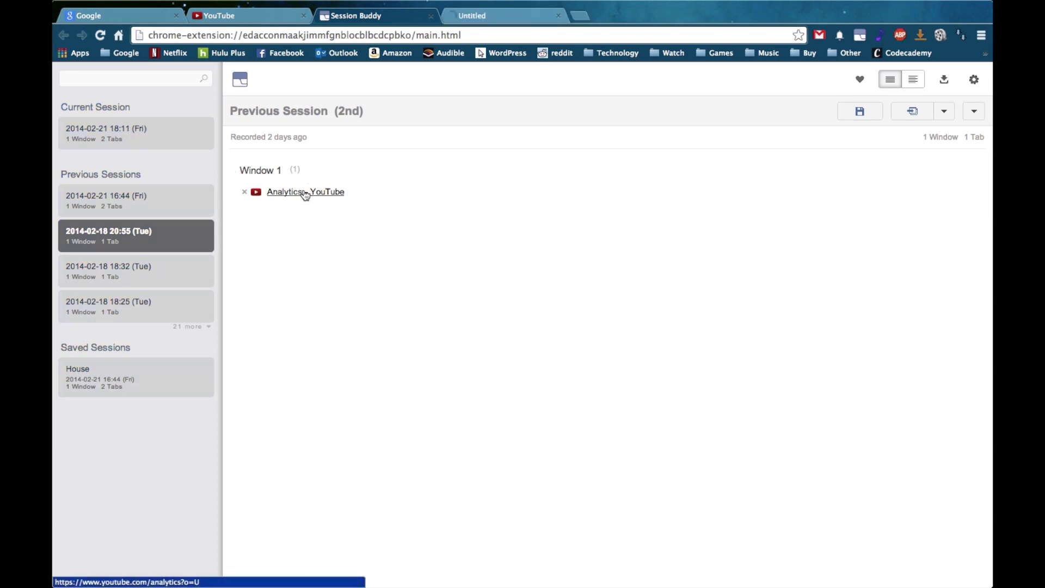
pyautogui.click(492, 18)
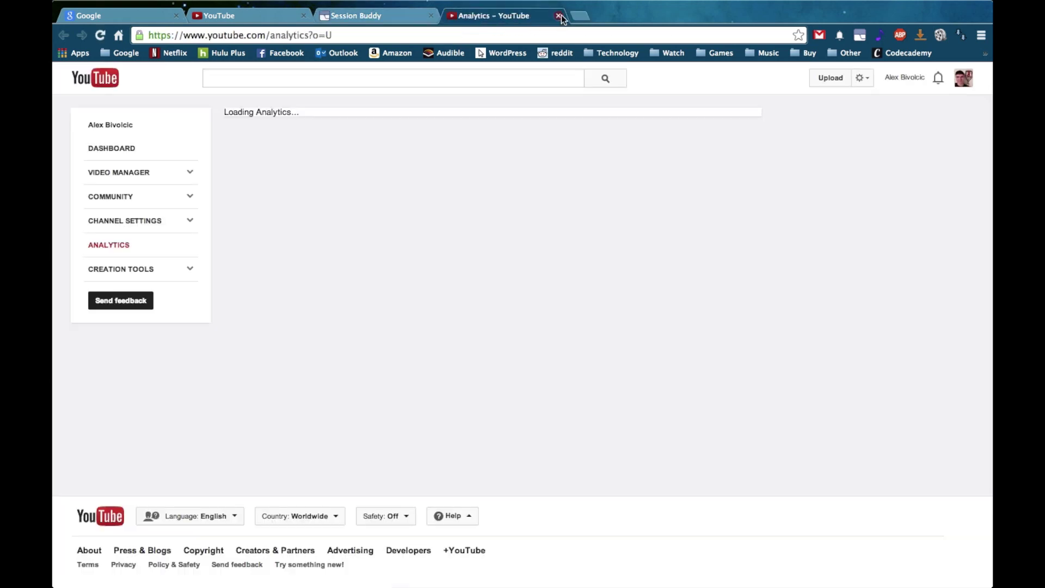
pyautogui.click(560, 17)
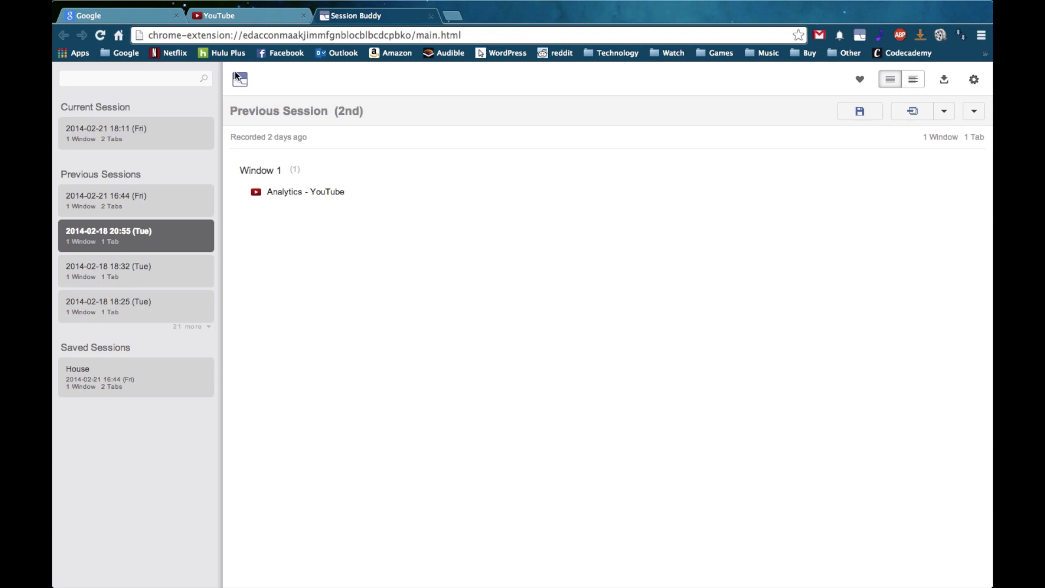
pyautogui.click(141, 214)
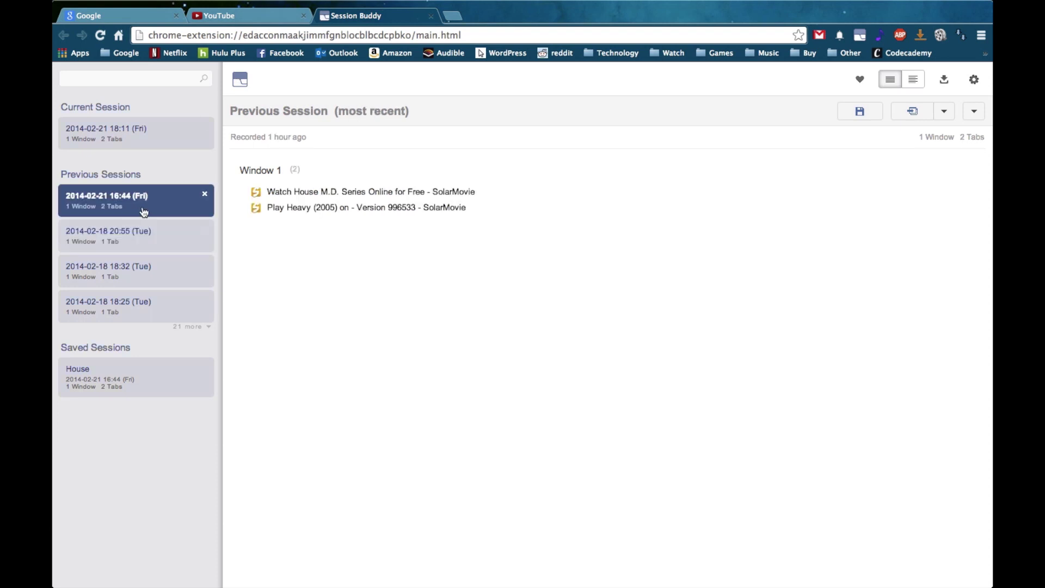
pyautogui.click(911, 114)
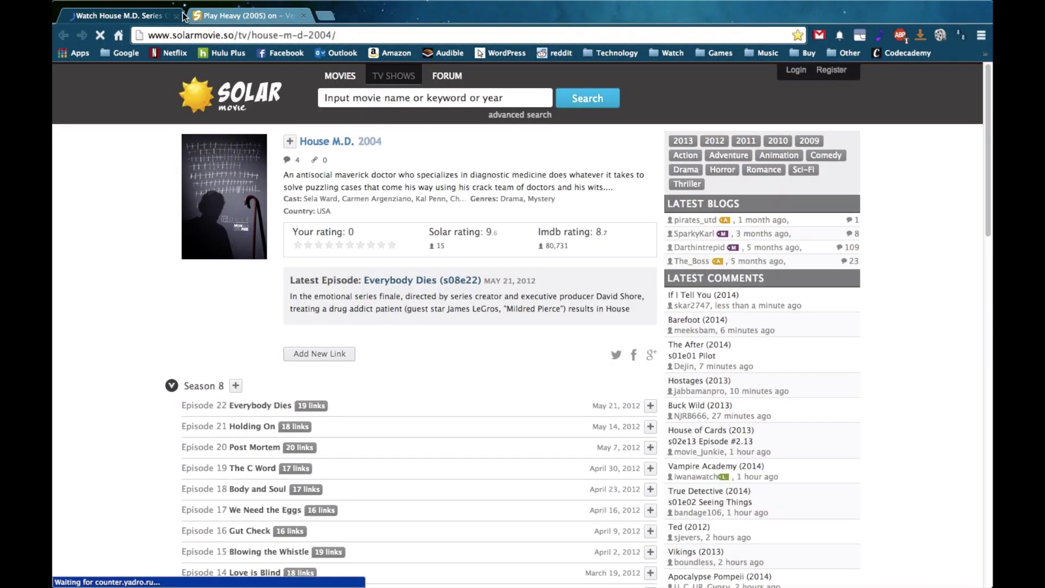
pyautogui.click(176, 16)
pyautogui.click(180, 19)
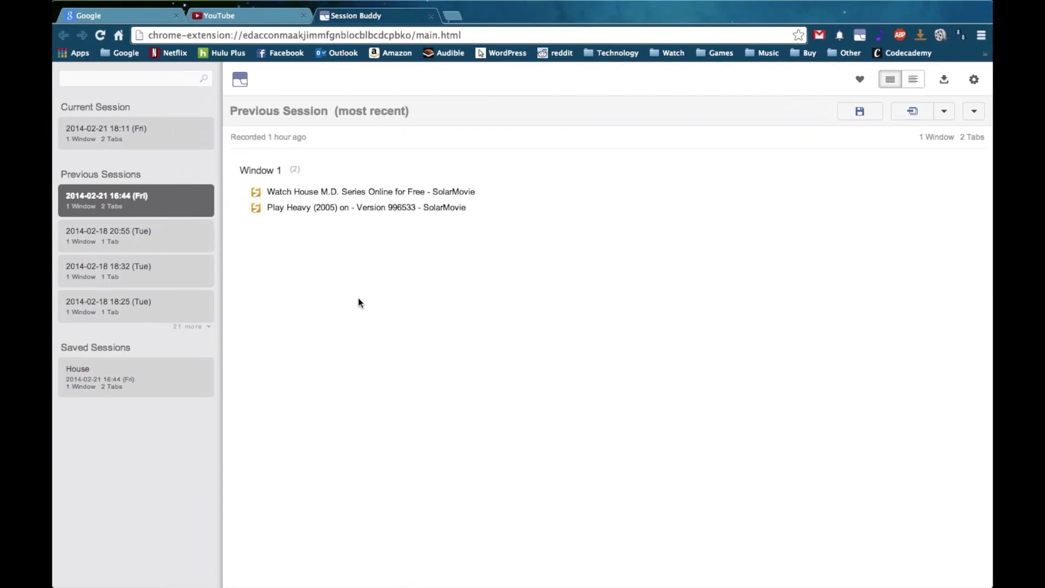
pyautogui.click(947, 117)
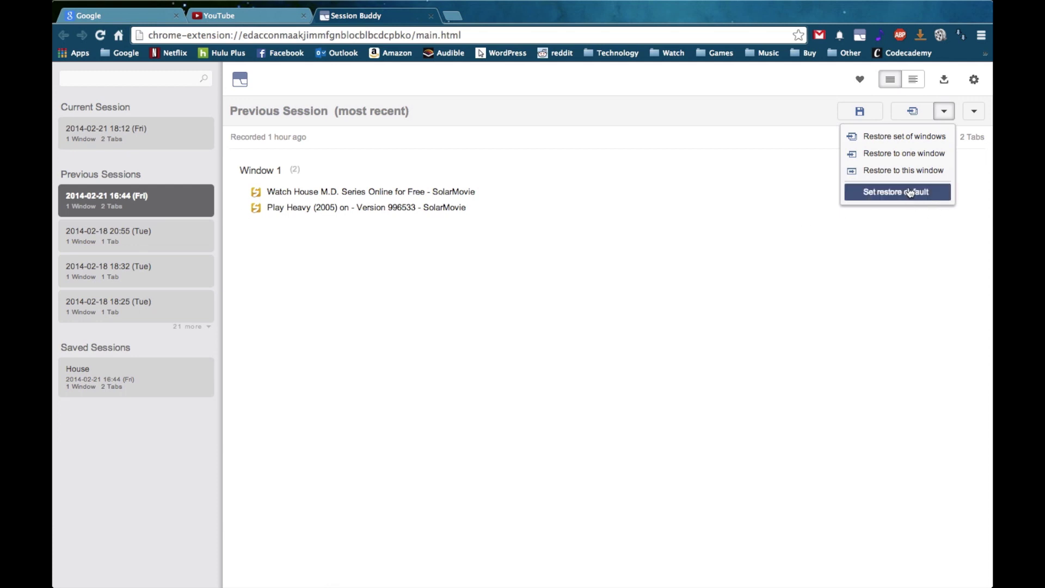
pyautogui.click(974, 111)
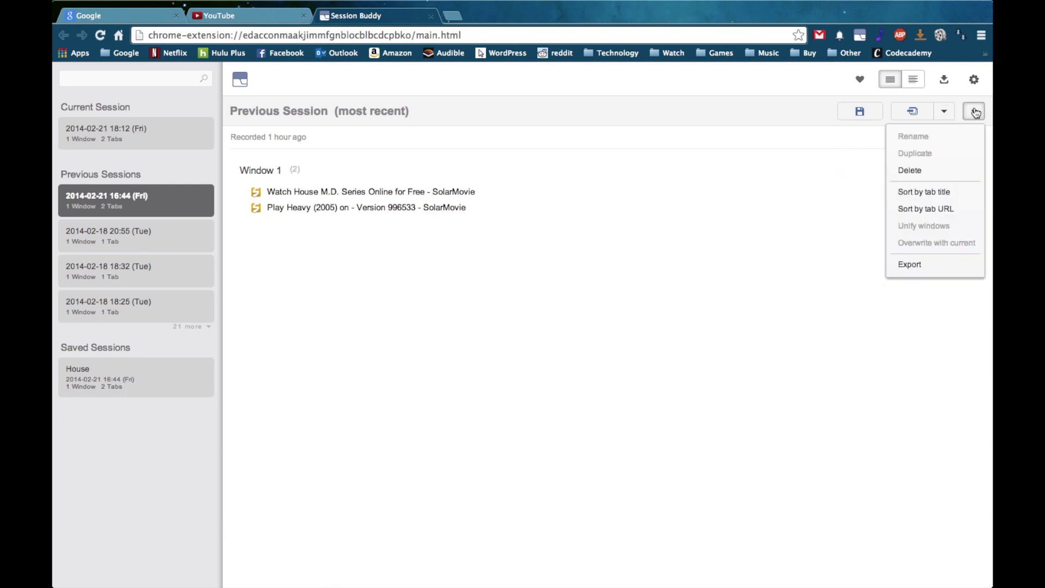
pyautogui.click(747, 282)
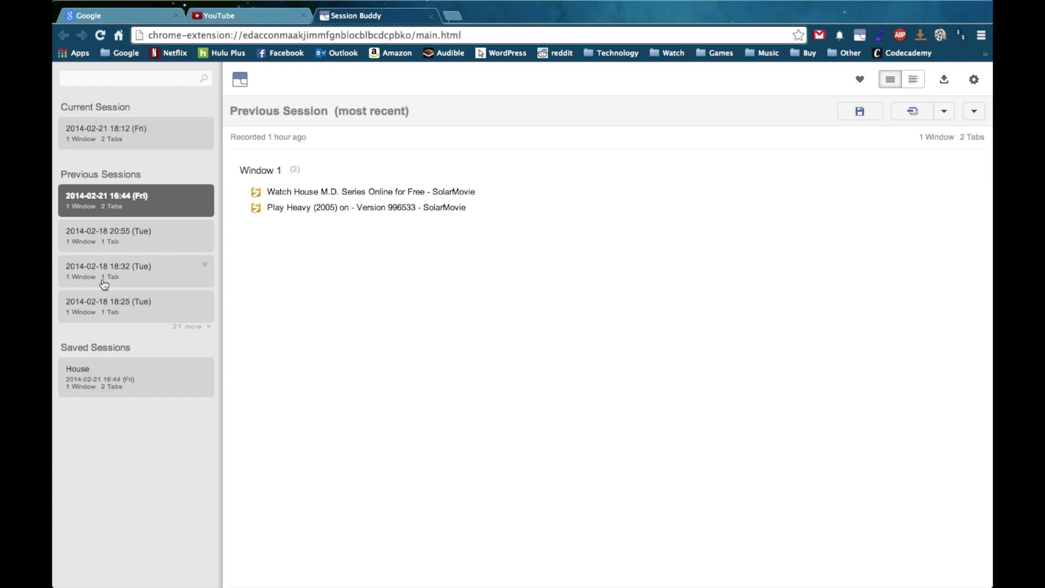
pyautogui.click(168, 241)
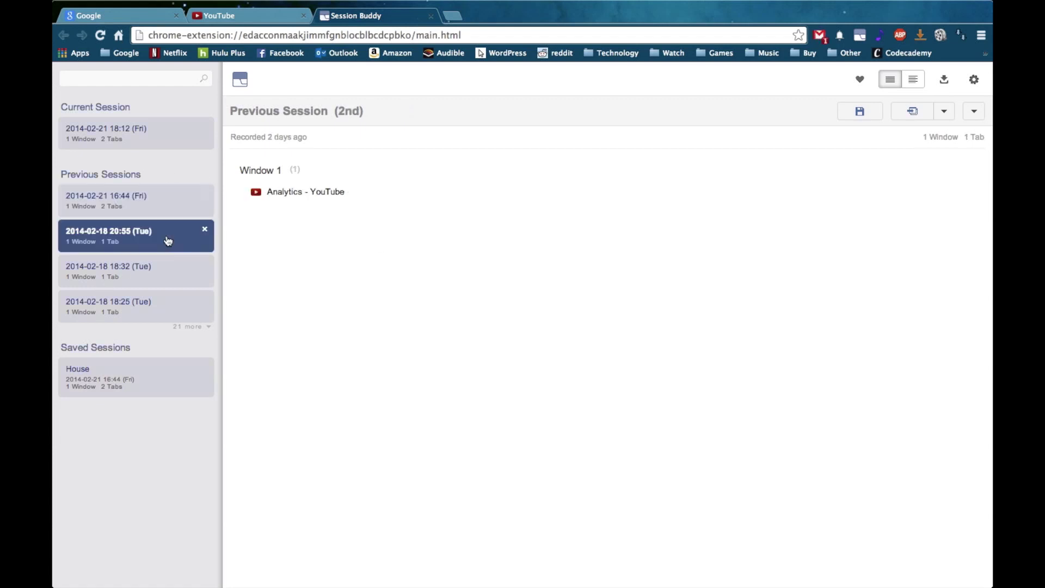
pyautogui.keyDown('shift'); pyautogui.click(154, 212); pyautogui.keyUp('shift')
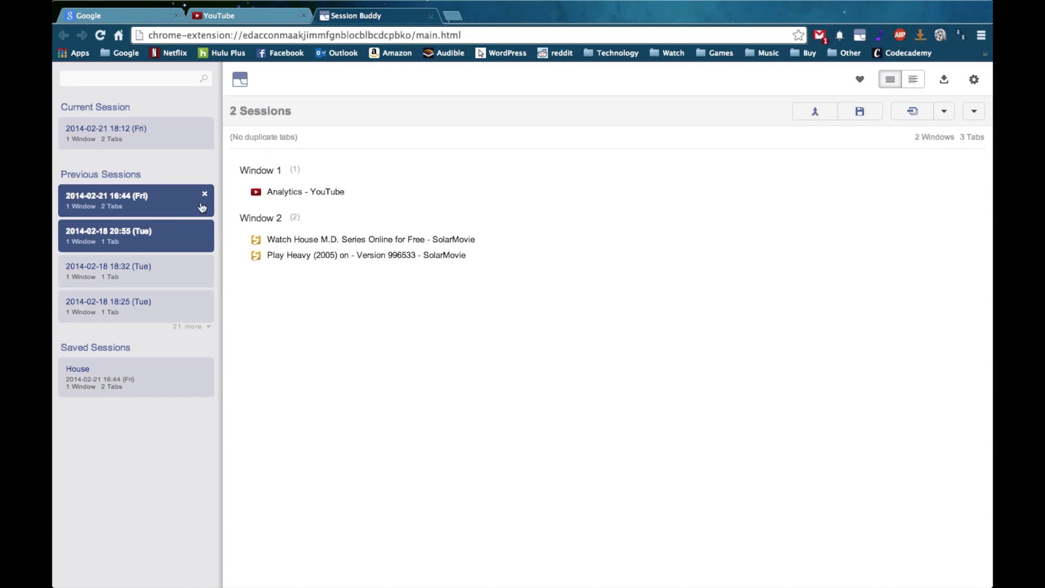
pyautogui.click(824, 118)
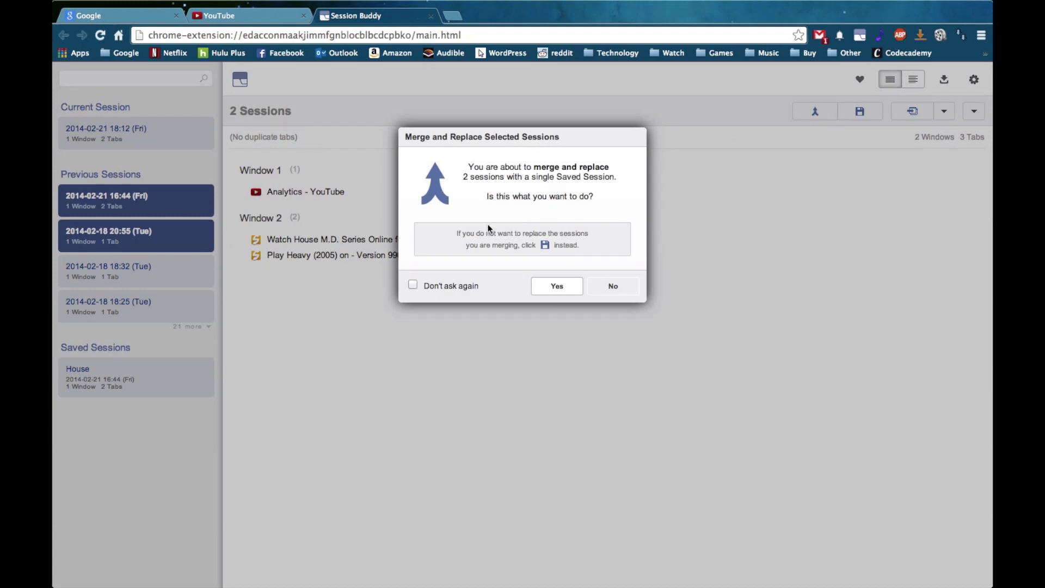
pyautogui.click(547, 290)
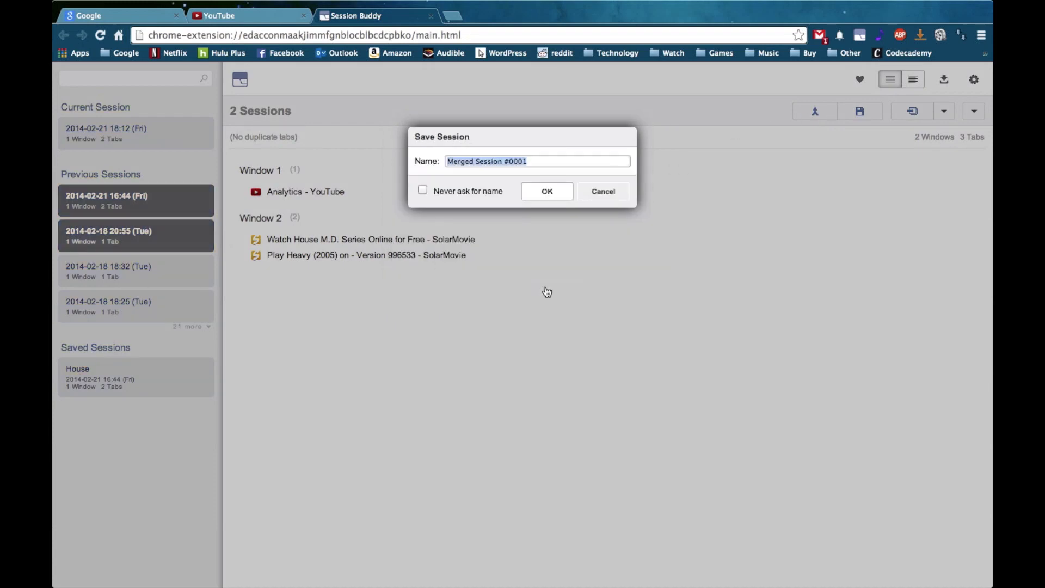
pyautogui.write('Test')
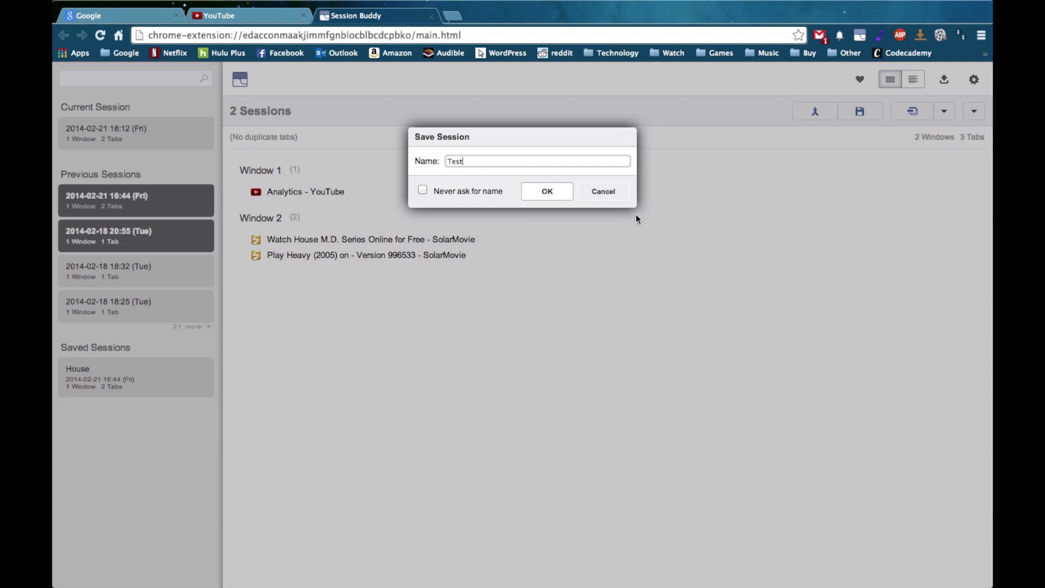
pyautogui.click(544, 193)
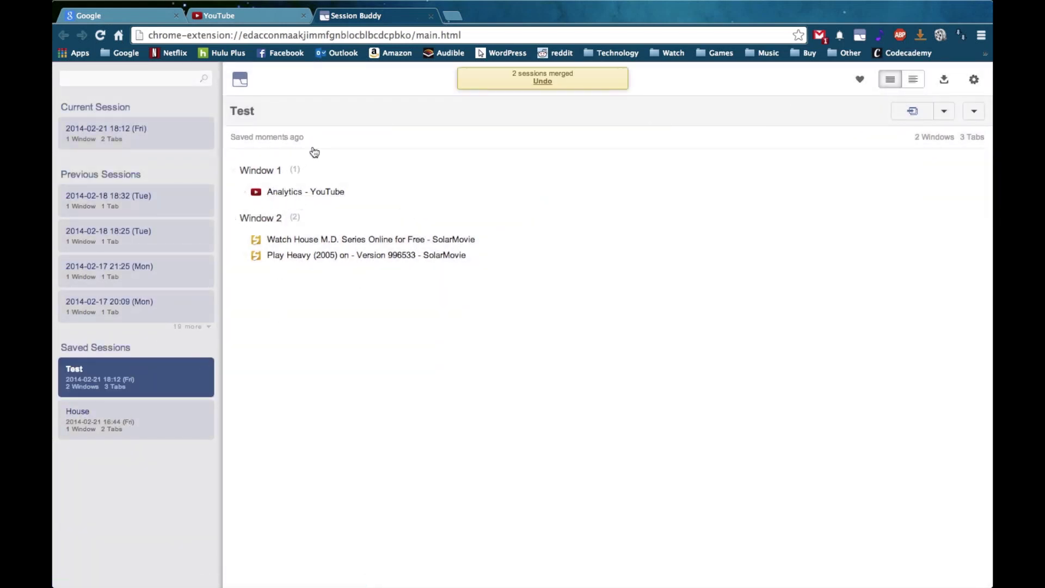
# Step: Unify the Test session's two windows into one, delete Test, and show Current Session
pyautogui.click(975, 112)
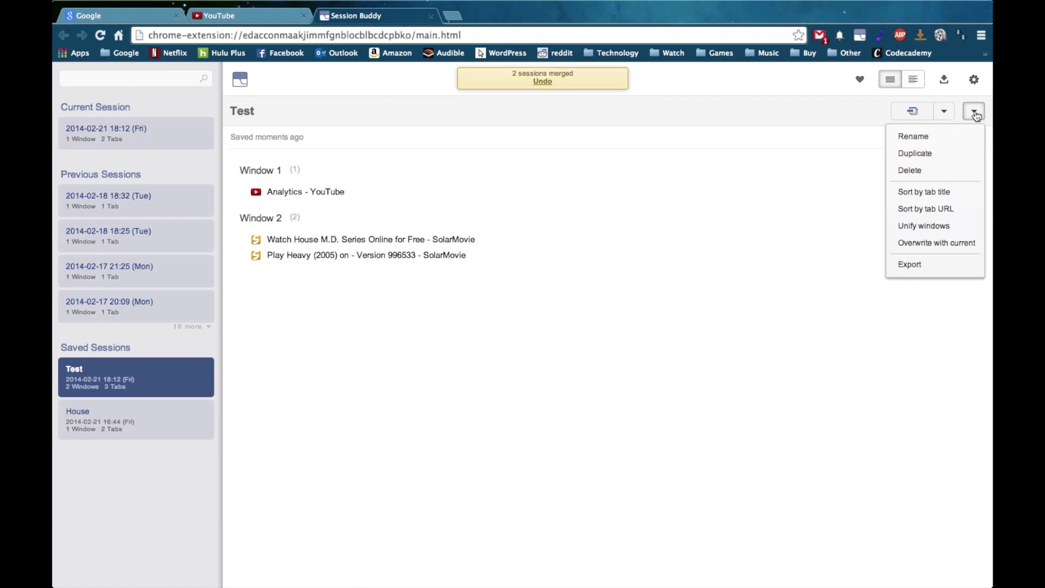
pyautogui.click(928, 225)
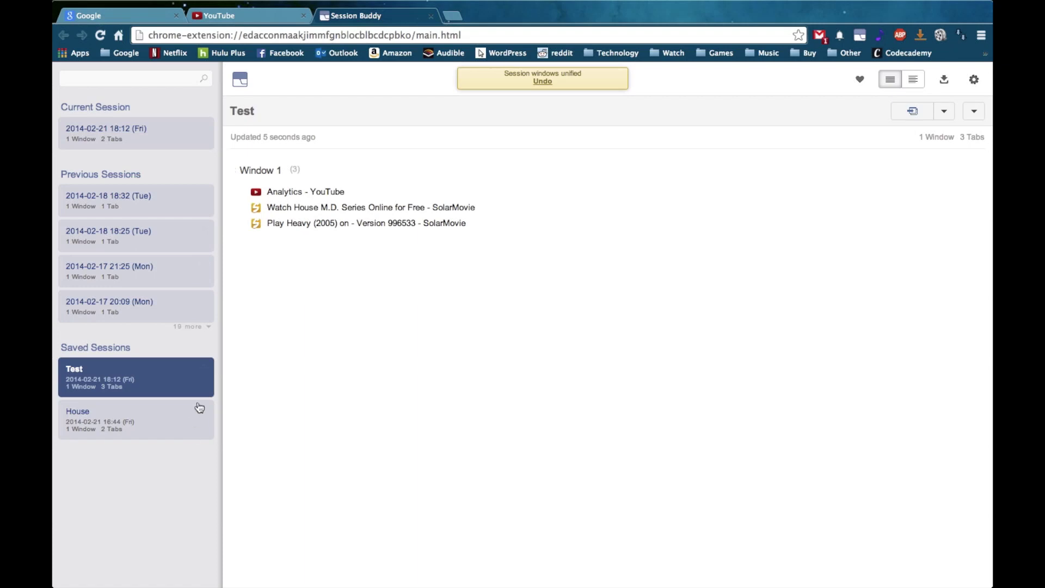
pyautogui.click(207, 368)
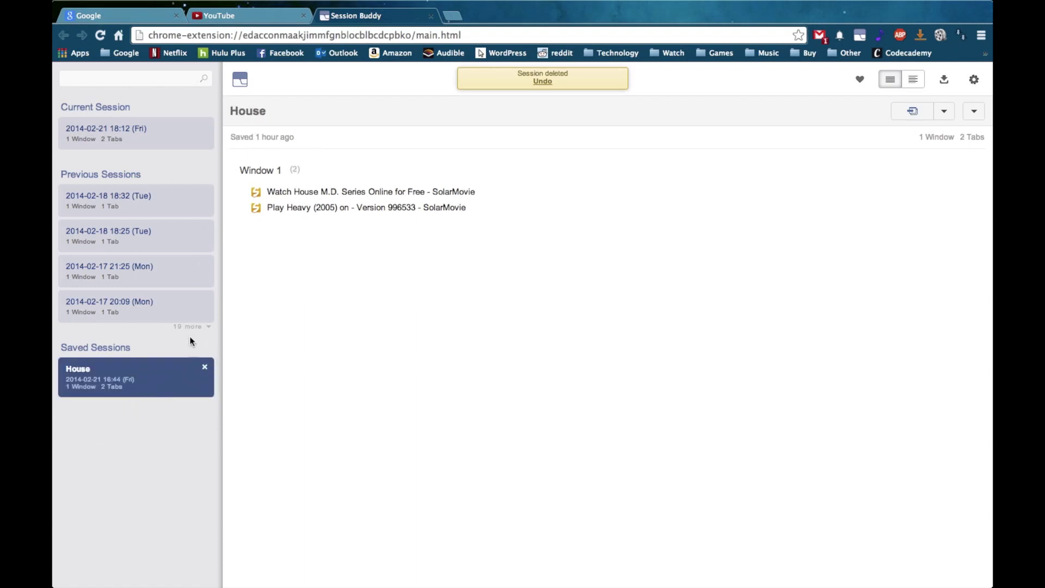
pyautogui.click(158, 138)
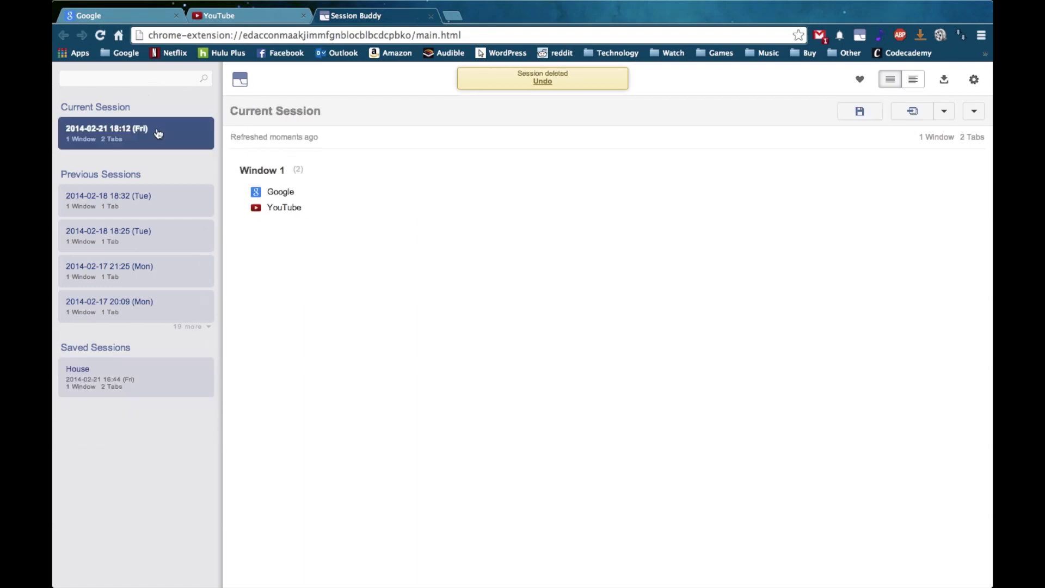